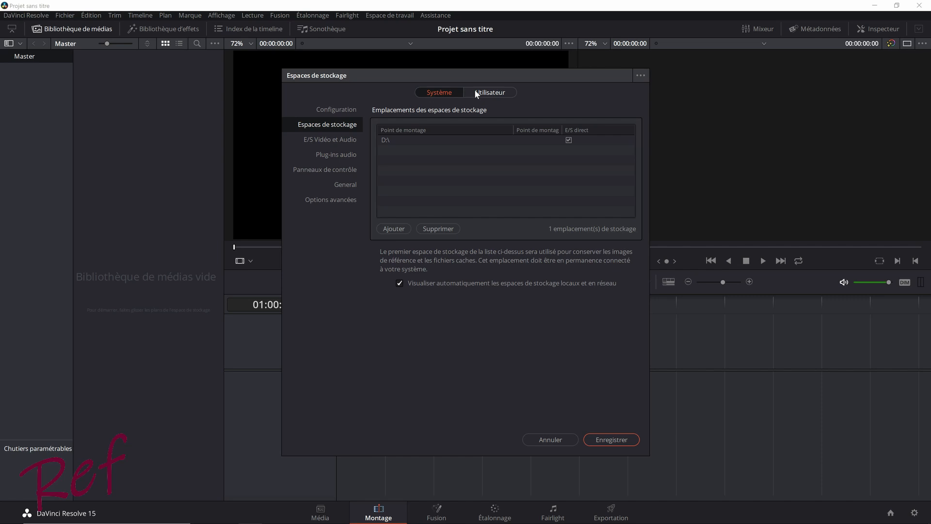
- Review the system preferences for hardware configuration, storage locations including adding a drive, and audio plug-ins
click(337, 109)
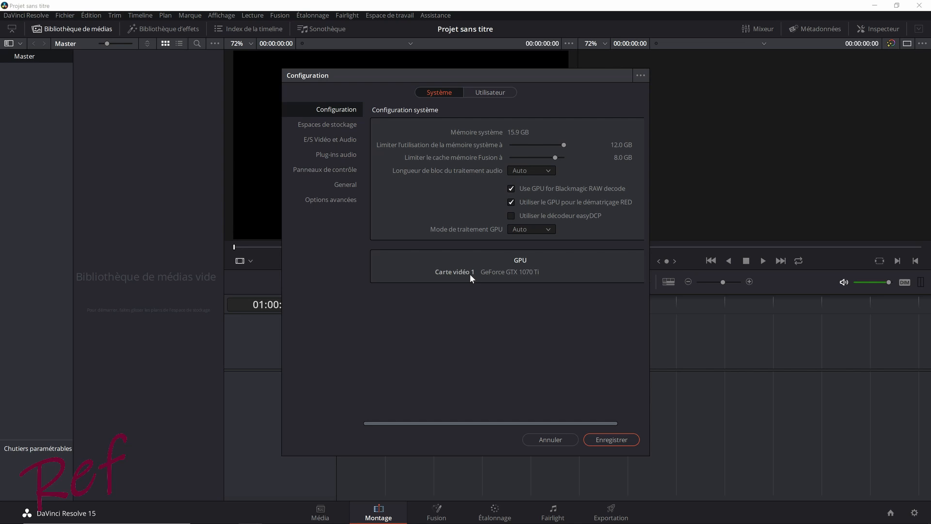
click(346, 125)
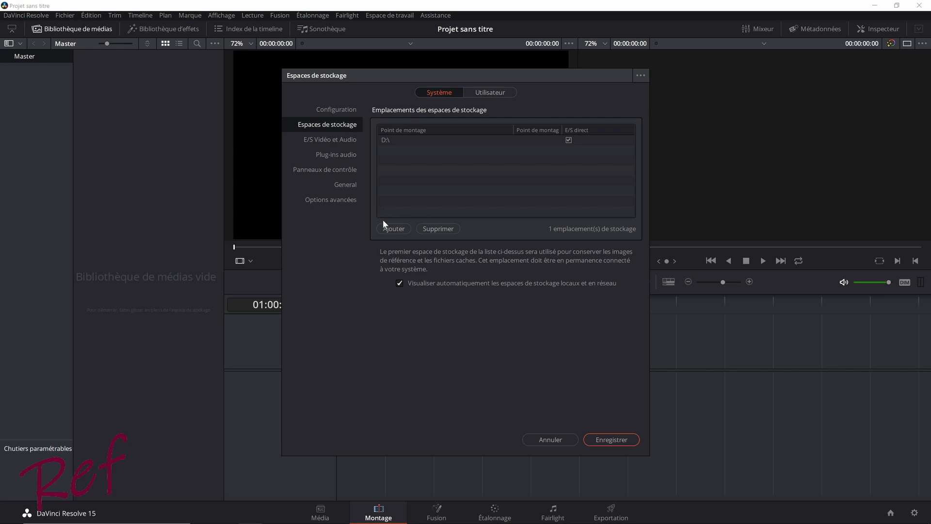
click(391, 228)
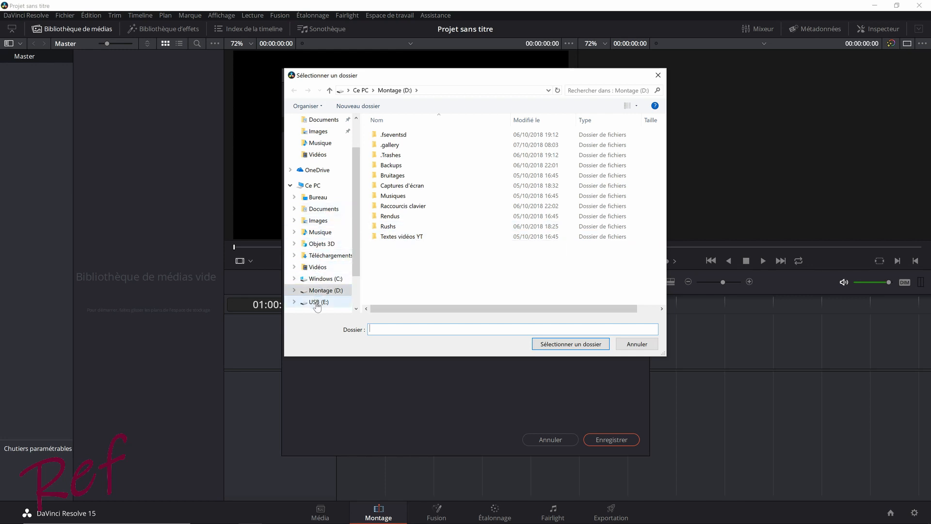
click(634, 346)
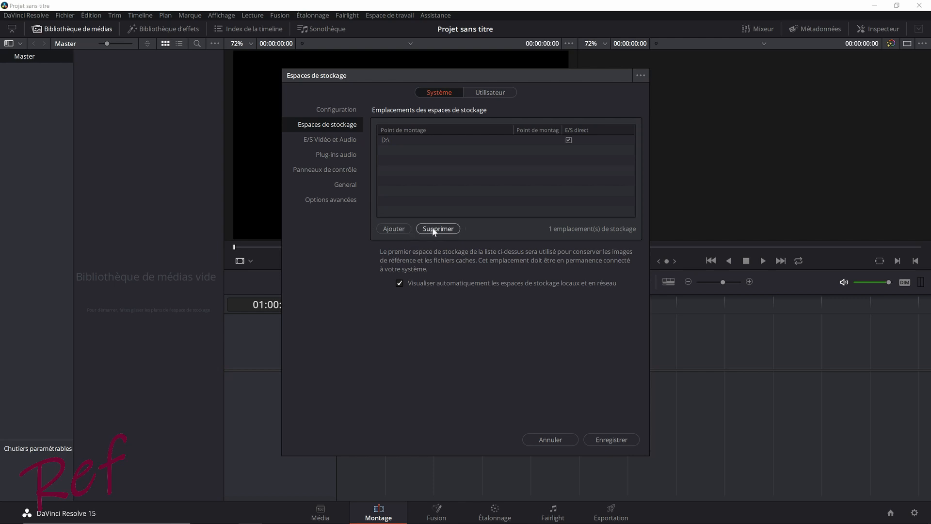
click(340, 153)
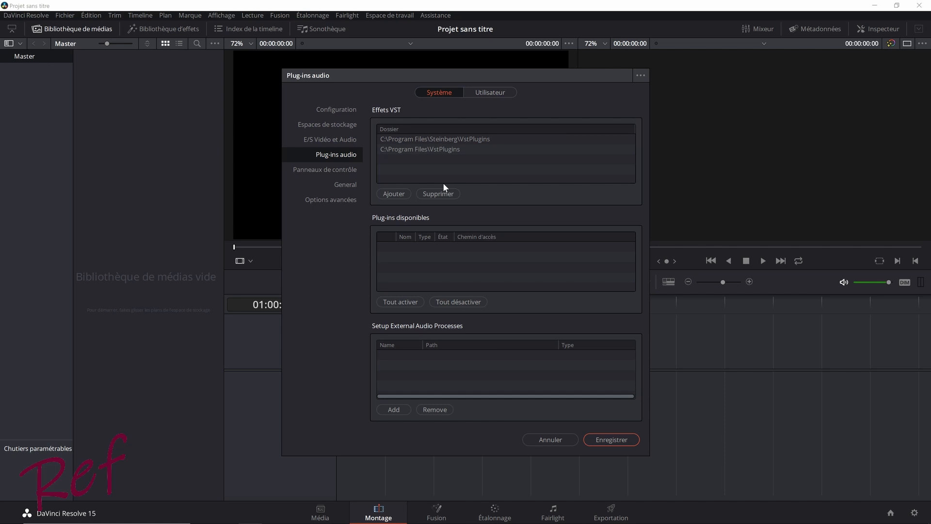
- Review the user preferences for the interface, project saving and backup location, and new-timeline settings including the audio track types
click(487, 93)
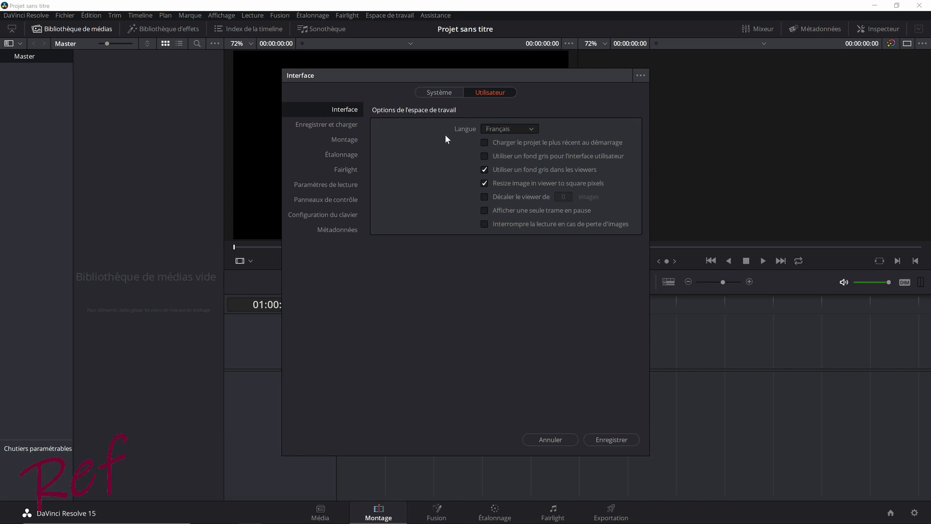
click(348, 125)
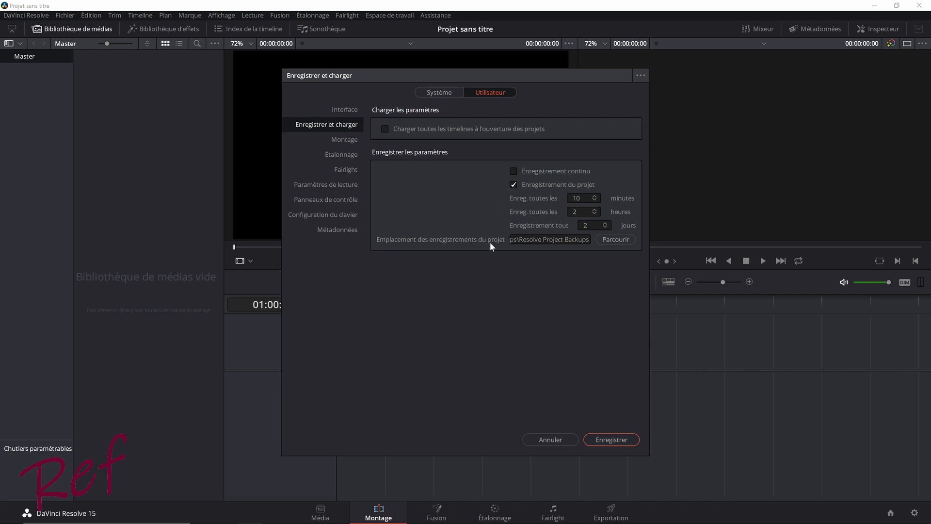
click(616, 245)
click(343, 138)
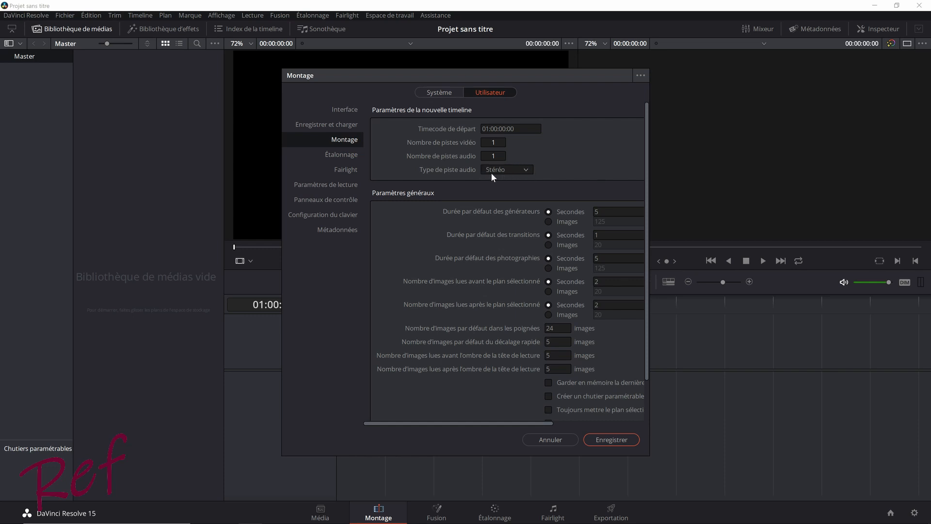
click(526, 170)
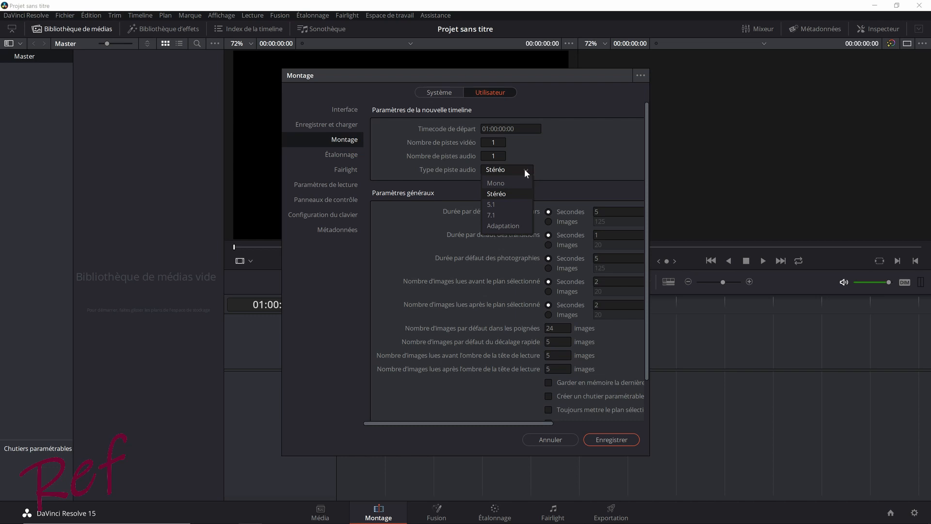
click(544, 156)
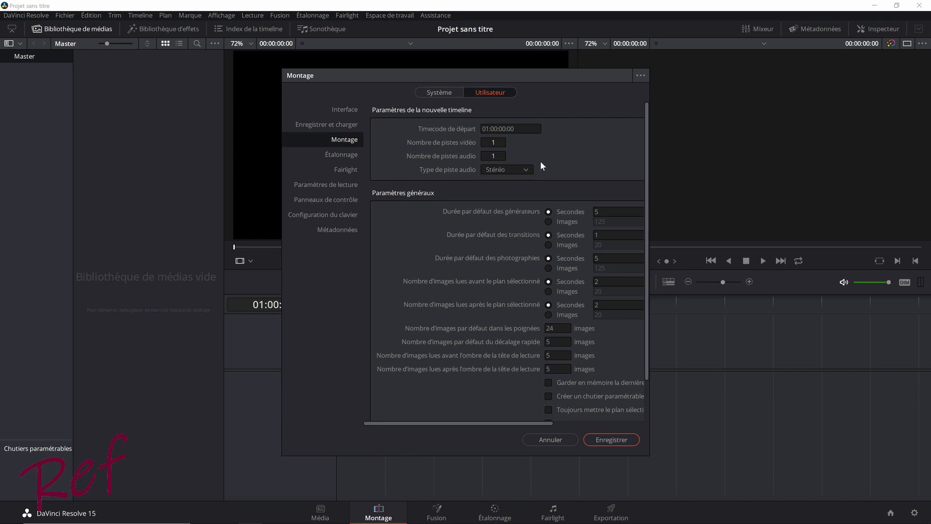
- Examine the shortcut presets and page filters available in the user keyboard configuration
click(333, 215)
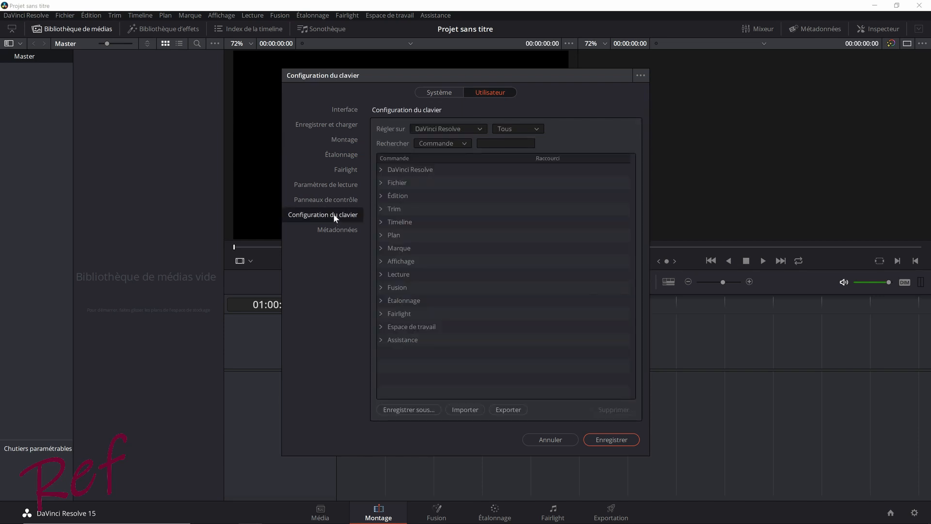
click(479, 129)
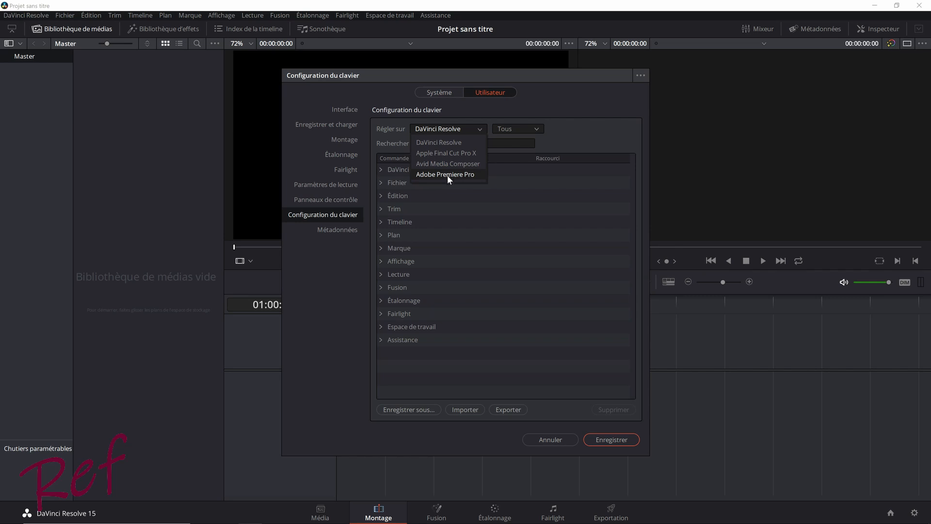
click(557, 129)
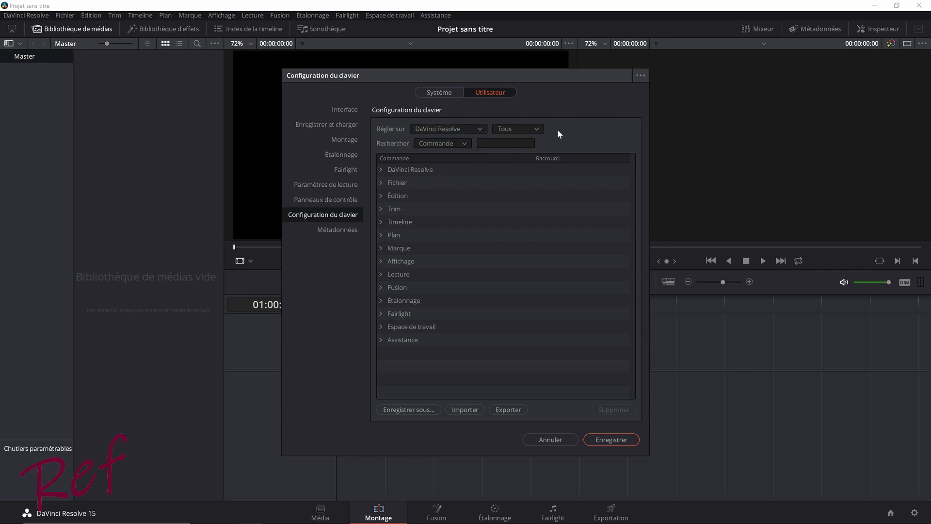
click(537, 129)
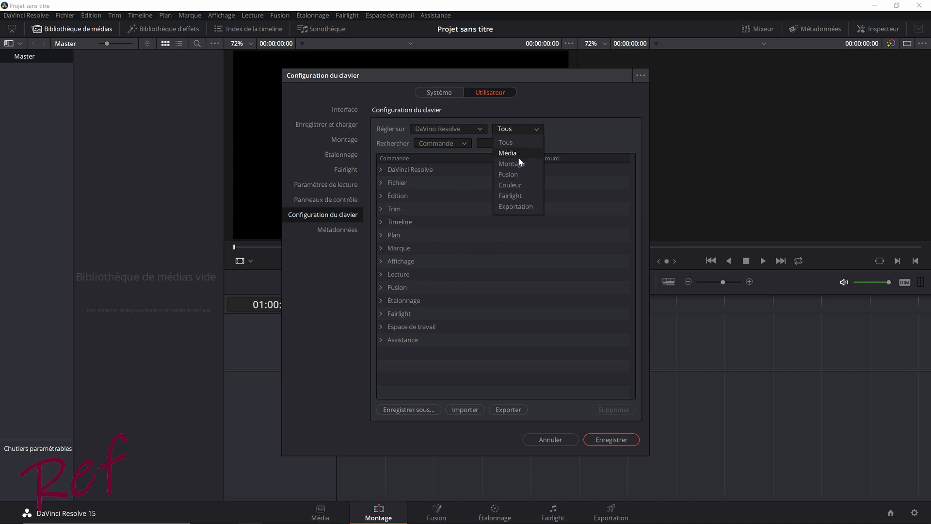
click(539, 127)
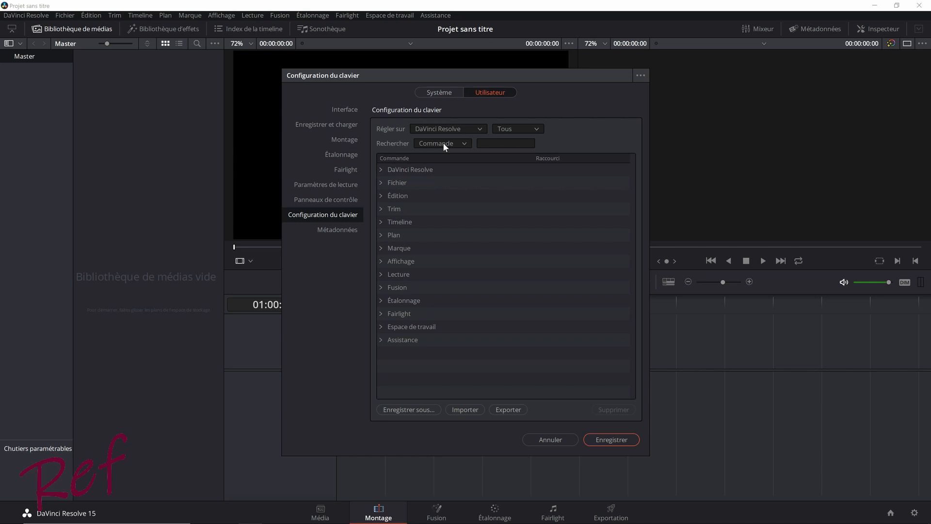
- Search the keyboard commands for "couper" and clear the search
click(506, 143)
text(couper)
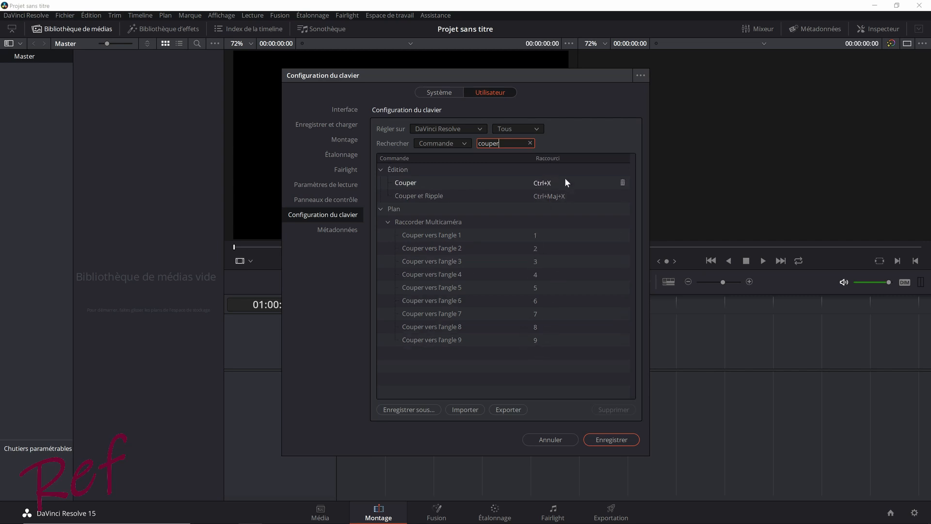
click(529, 143)
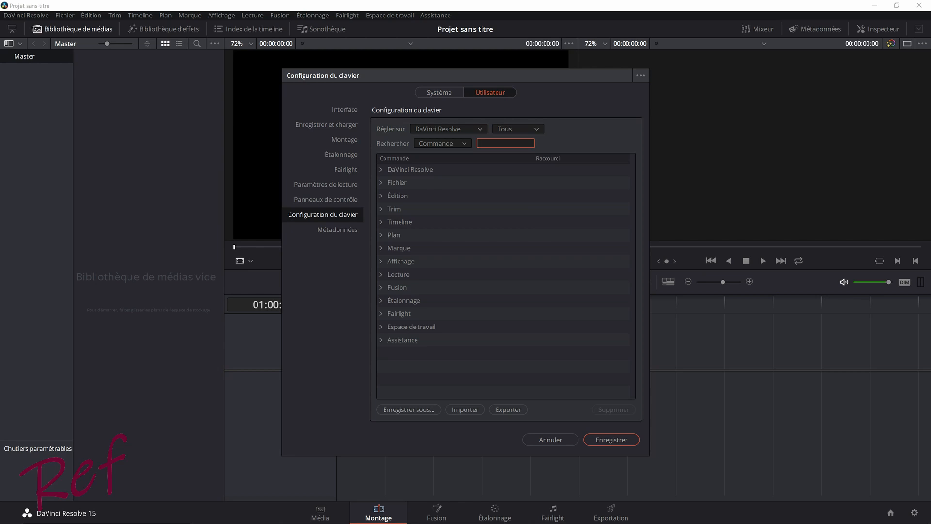
- Switch the keyboard search to Raccourci and look up the shortcuts that use T
click(464, 143)
click(506, 143)
text(T)
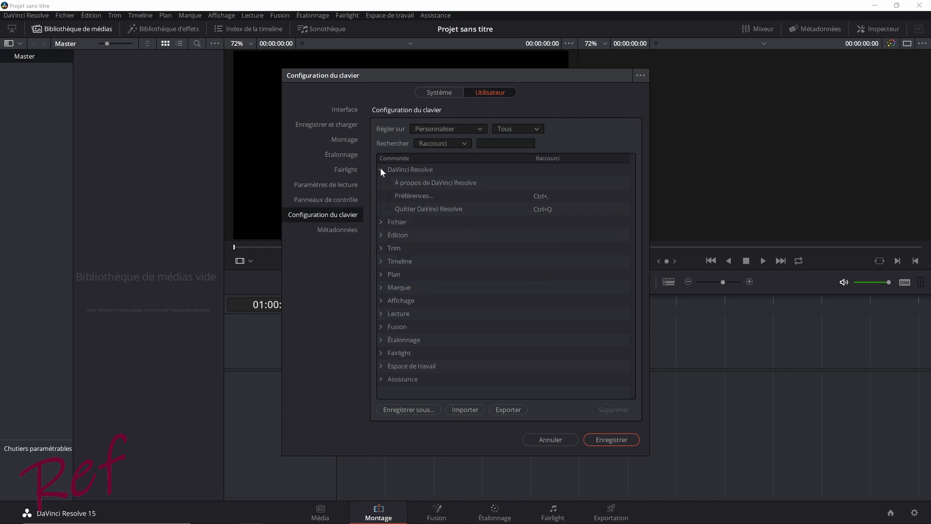
- Try to assign the Ctrl+C shortcut to the Cut Head command in the Édition category
click(381, 169)
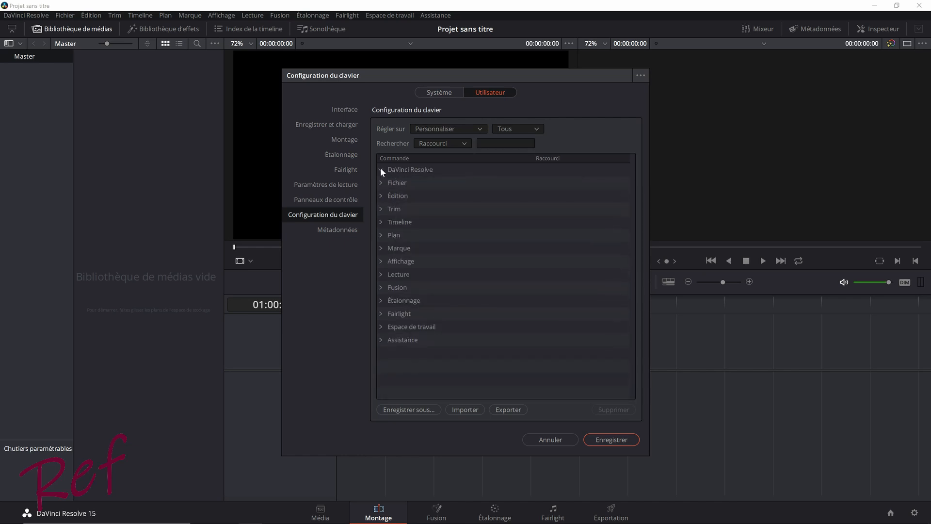
click(381, 195)
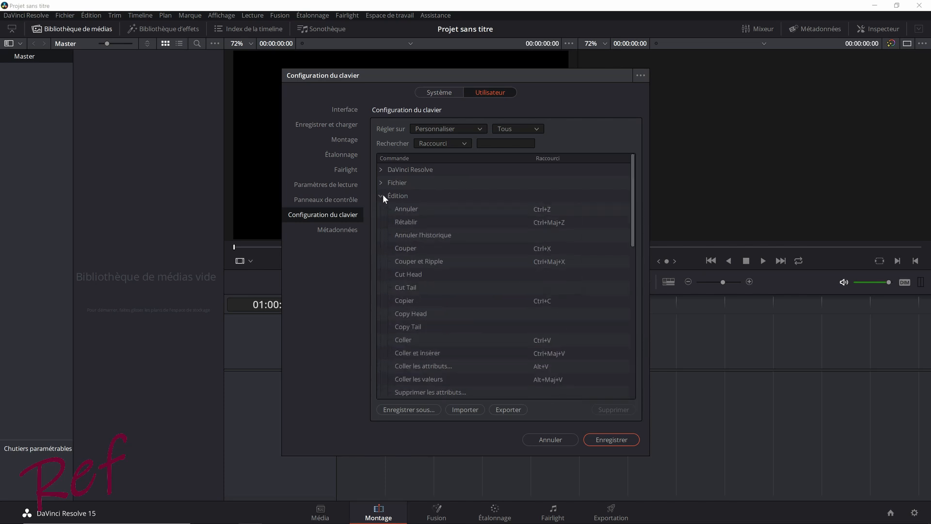
scroll(482, 234, down, 2)
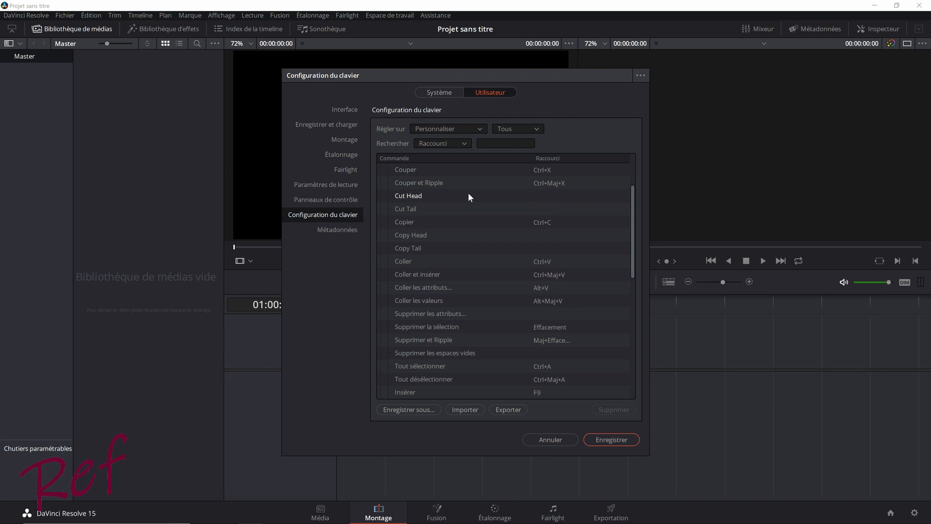
click(547, 194)
key(ctrl+c)
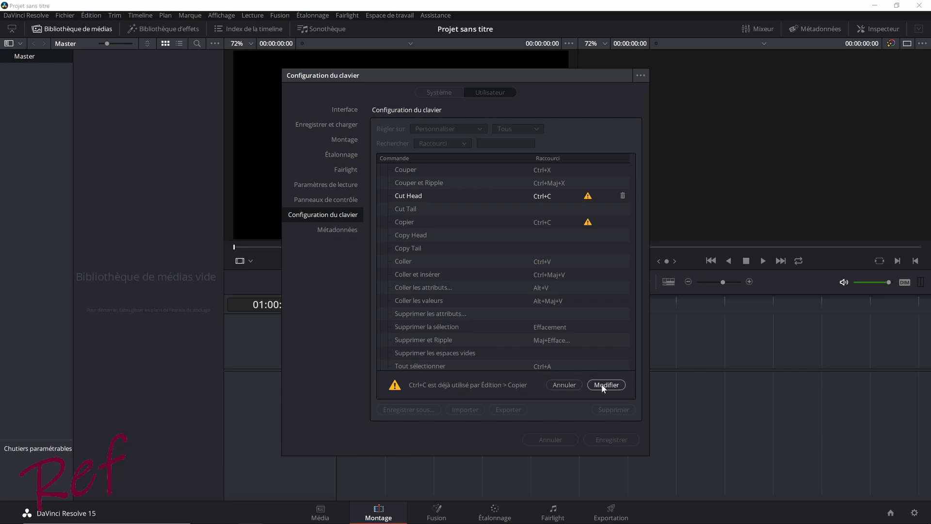
click(567, 384)
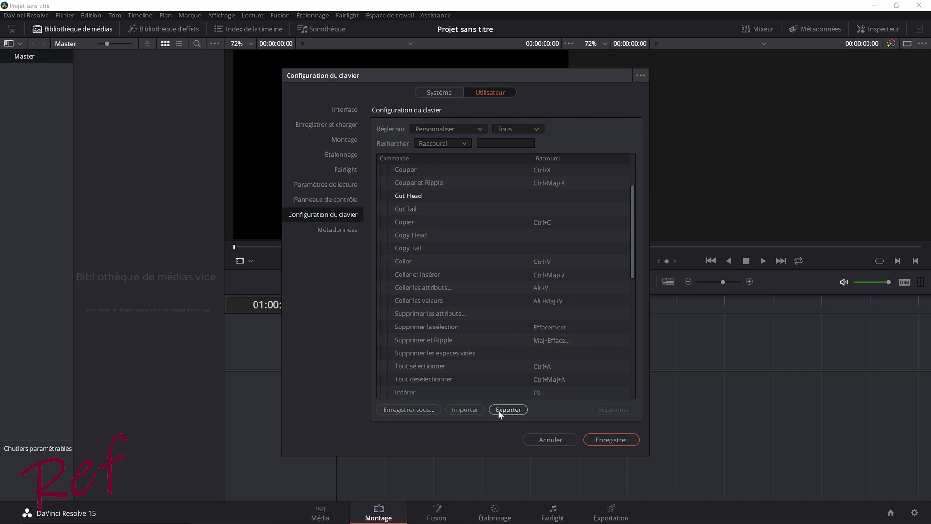
- Import the Perso shortcut file from the Raccourcis clavier folder on drive D: as a keyboard preset named Perso
click(463, 410)
click(329, 269)
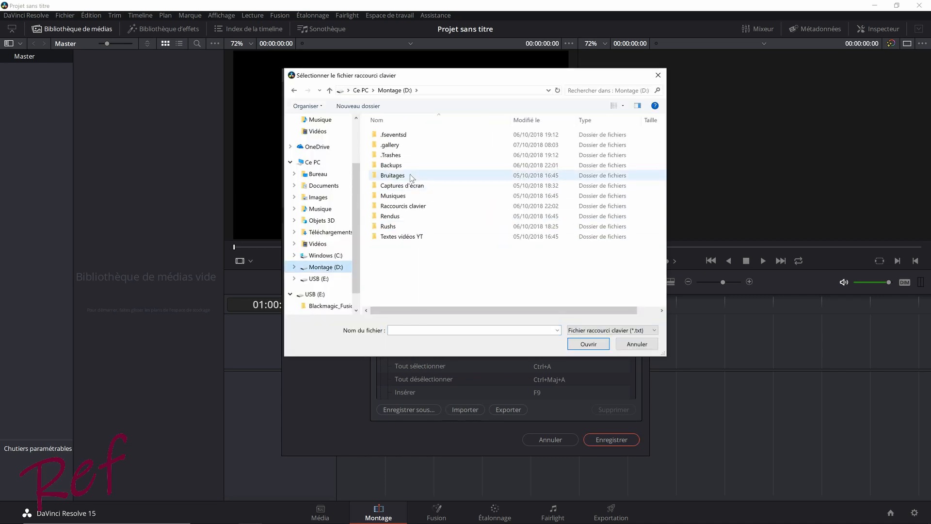
double_click(405, 206)
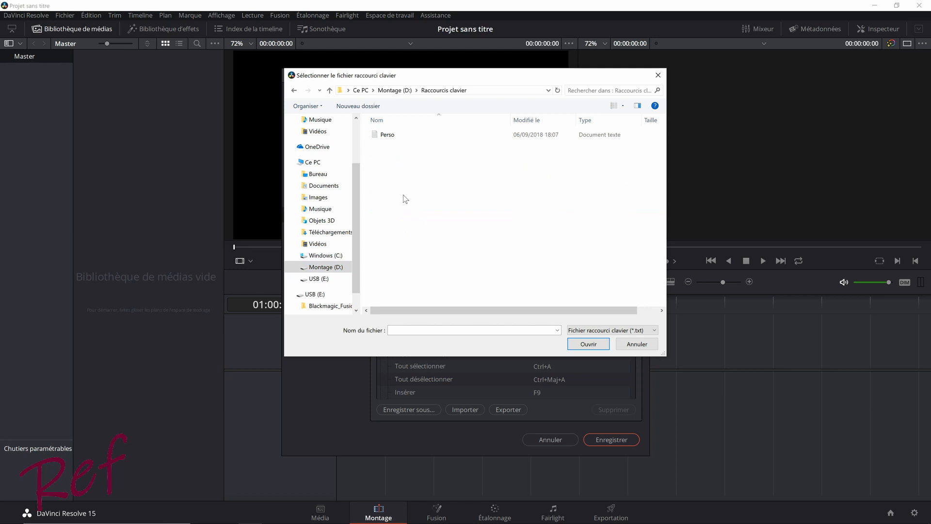
click(386, 136)
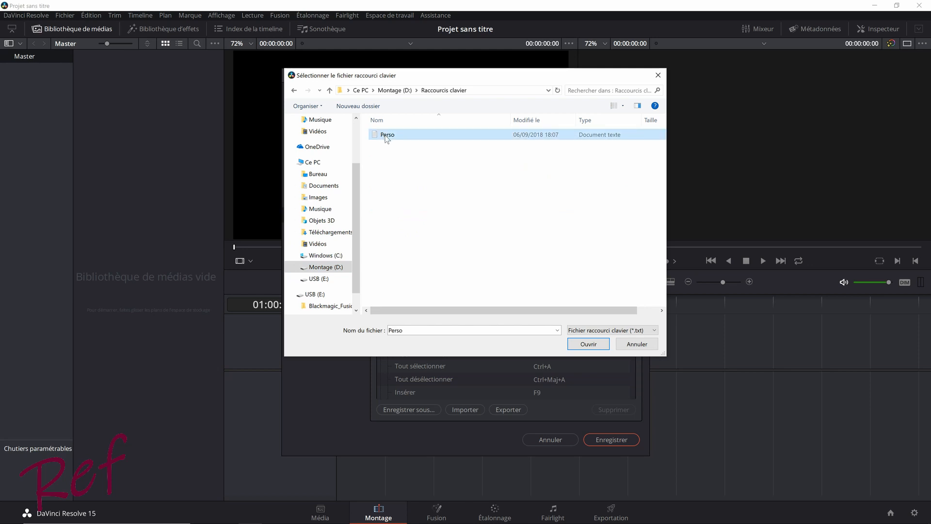
click(588, 344)
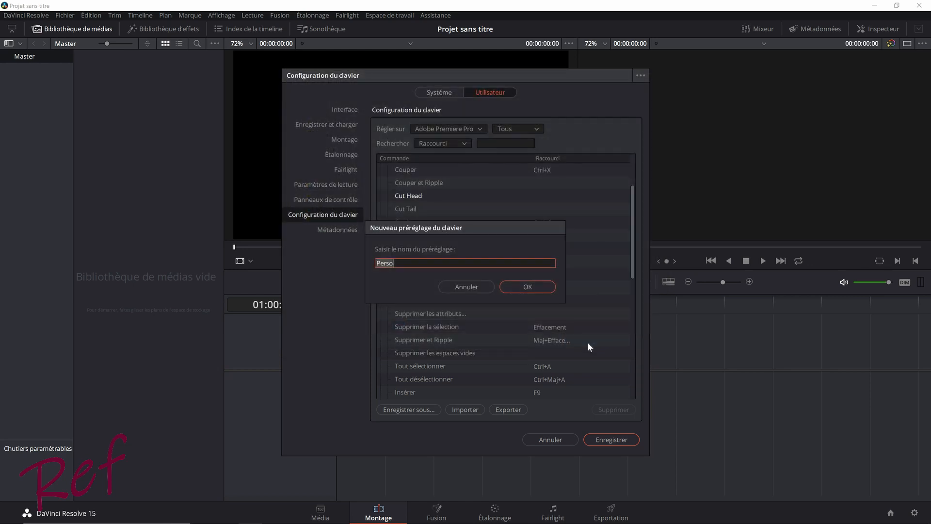
click(507, 286)
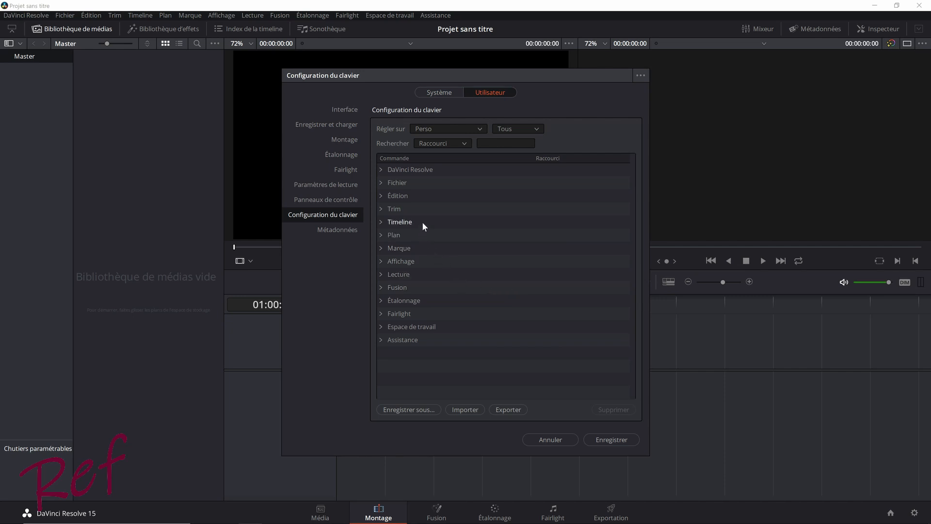
- Check the imported Trim shortcuts and the preset list, then save the preferences with the Perso keyboard preset active
click(380, 208)
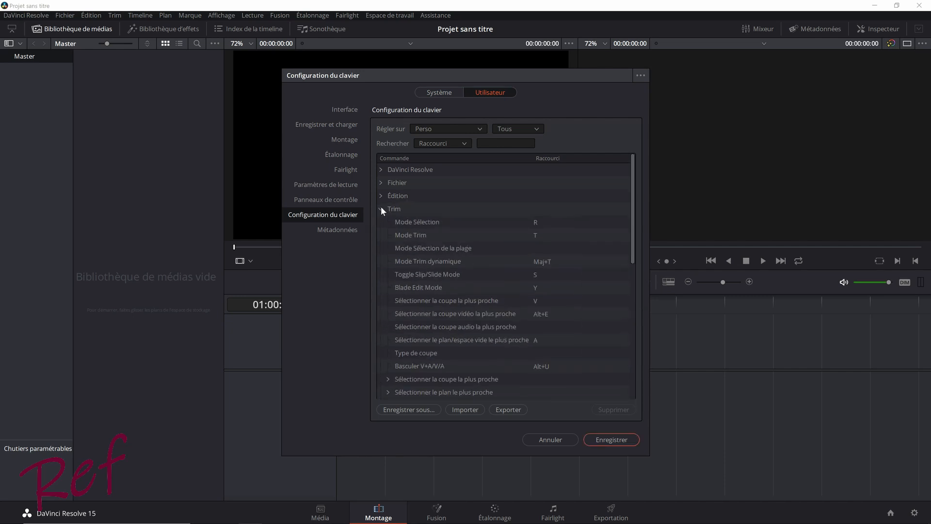
click(380, 207)
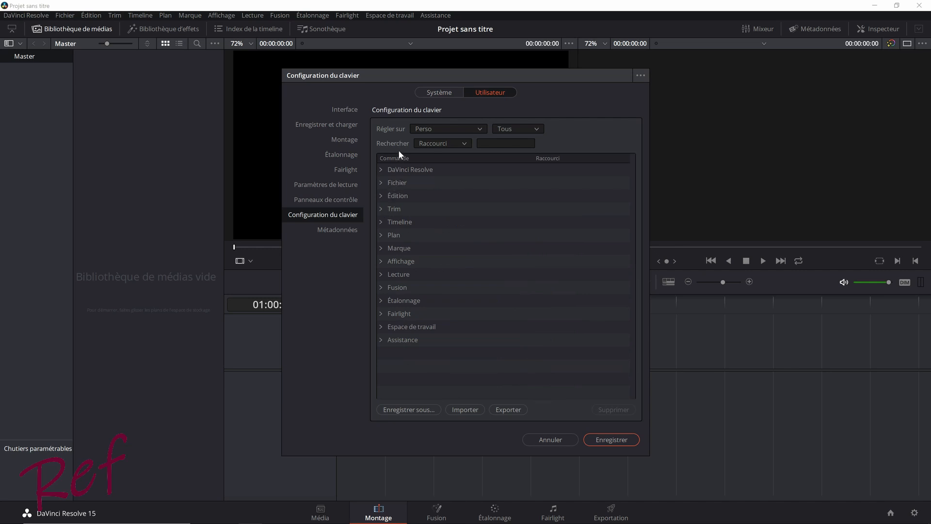
click(478, 127)
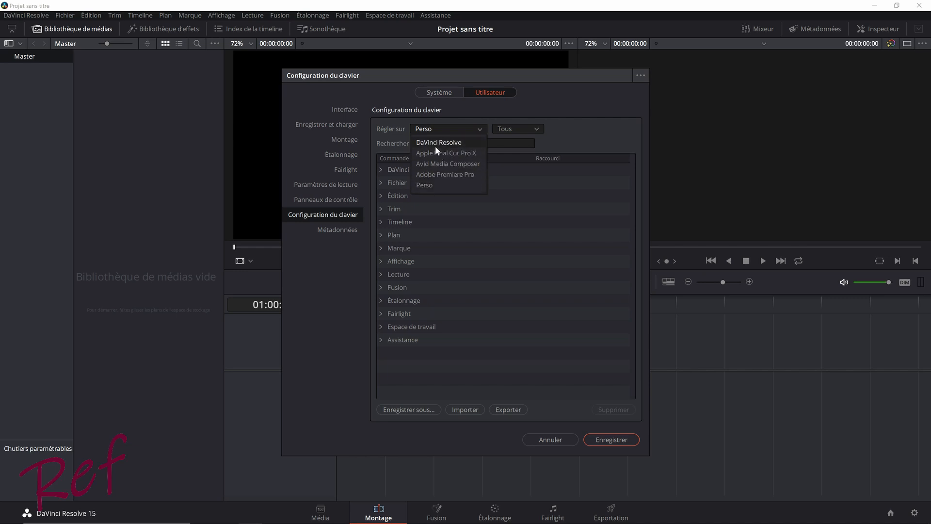
click(480, 127)
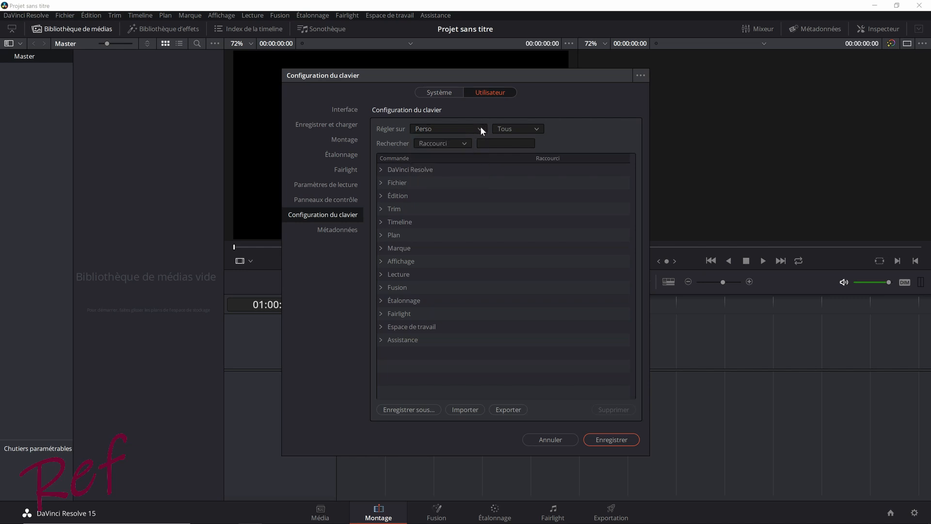
click(615, 437)
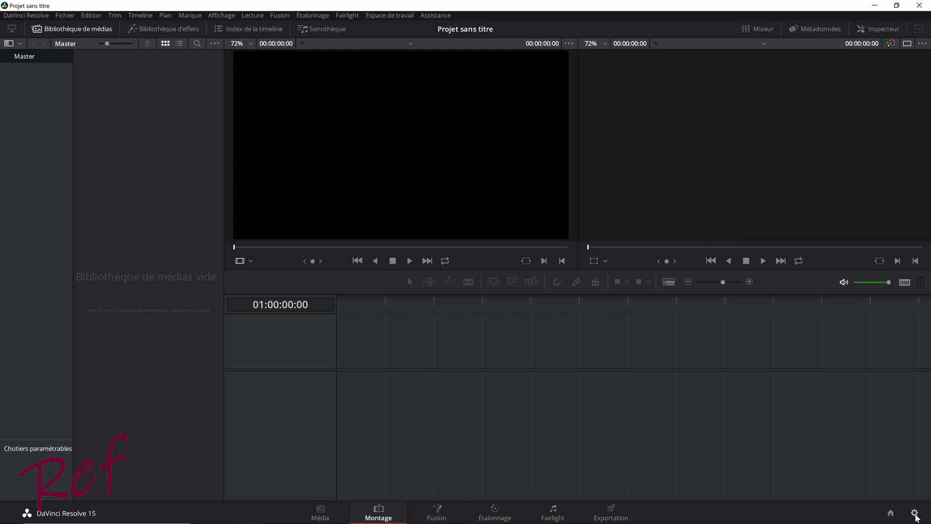
- Open the project settings and review the project configuration, including the choices for optimised media resolution and format and the render format
click(915, 513)
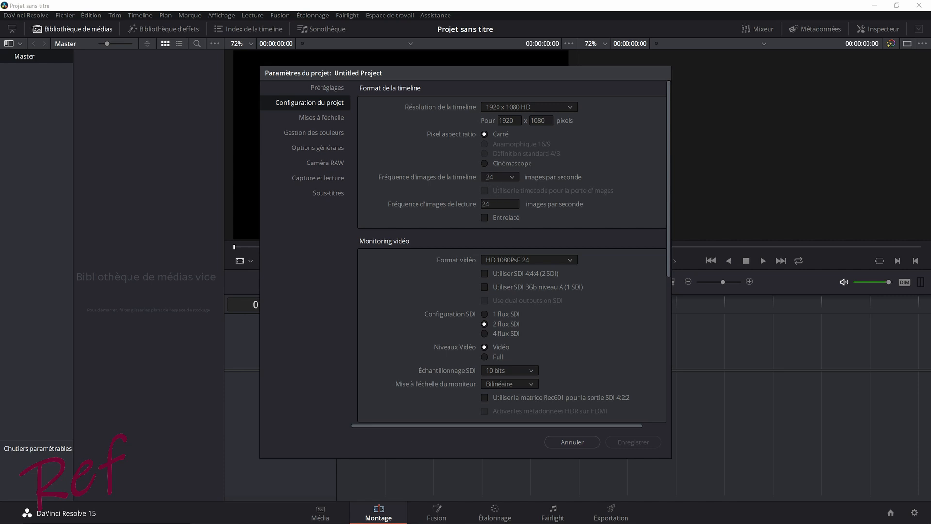
scroll(604, 201, down, 5)
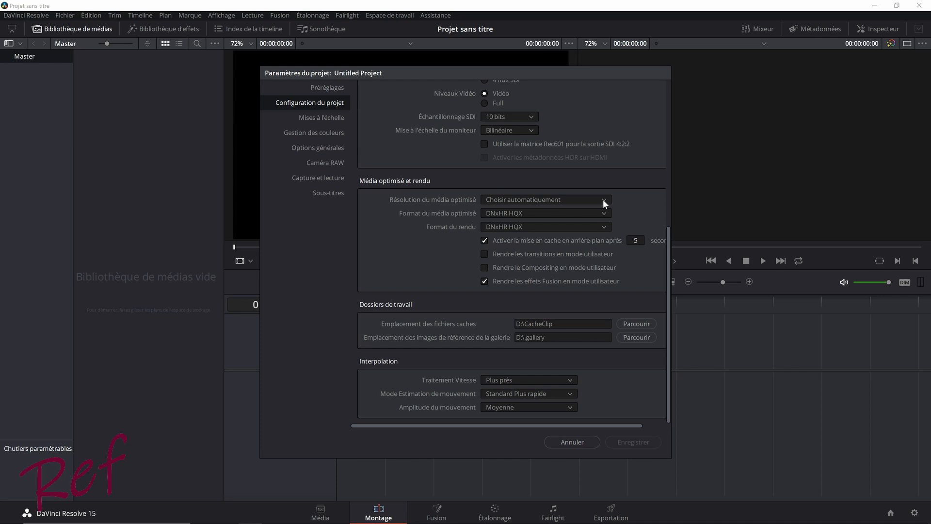
click(604, 200)
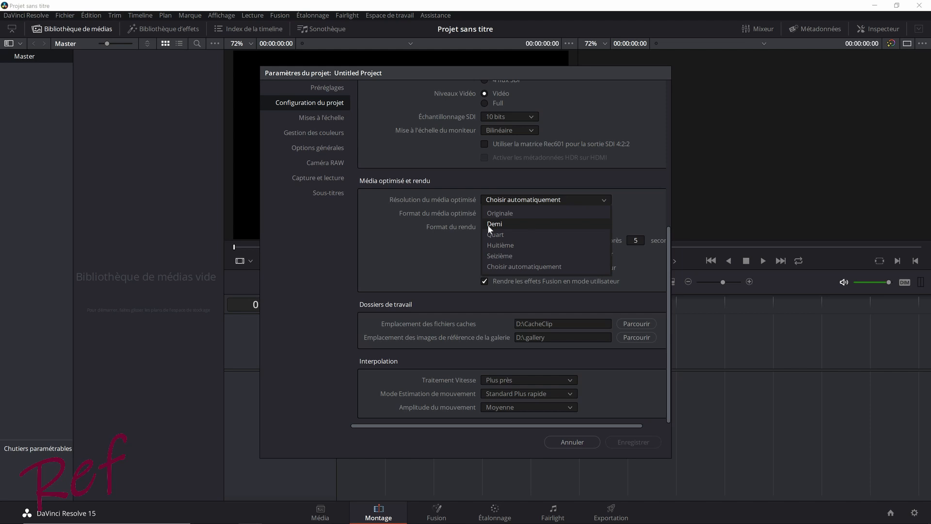
click(601, 198)
click(603, 211)
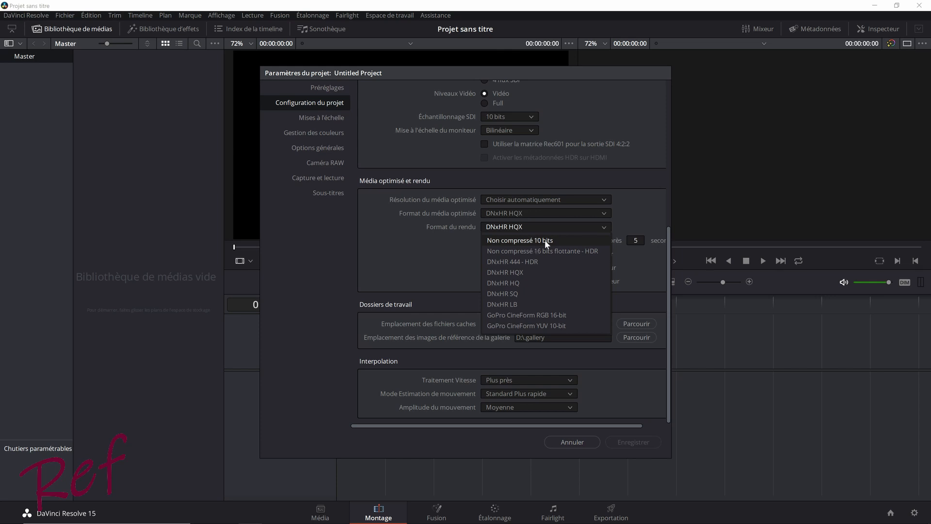
click(603, 227)
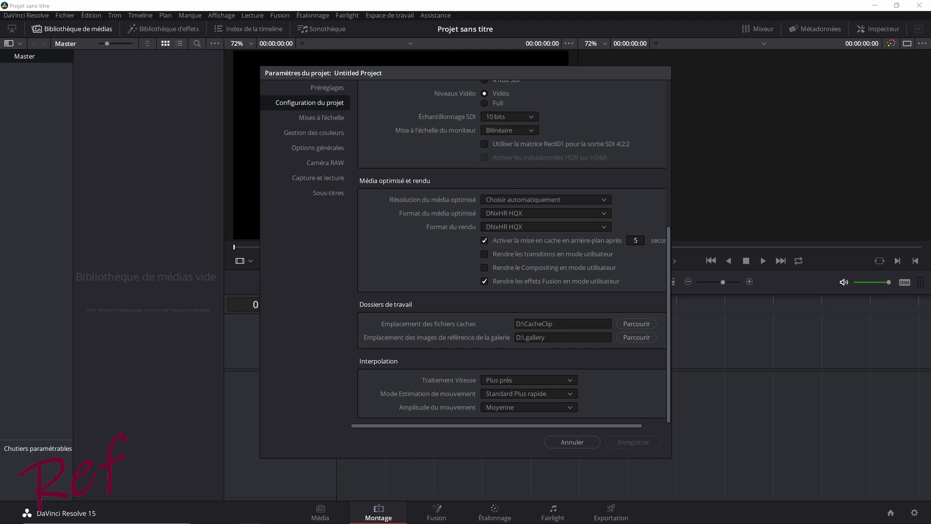
scroll(473, 273, up, 5)
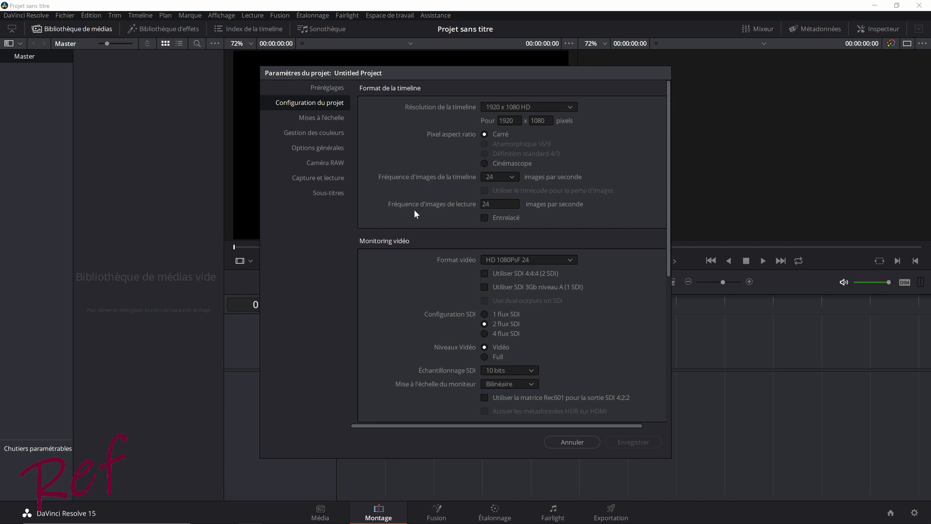
- Look over the project presets against the timeline format, and load the 4K 30p preset into the current project
click(333, 88)
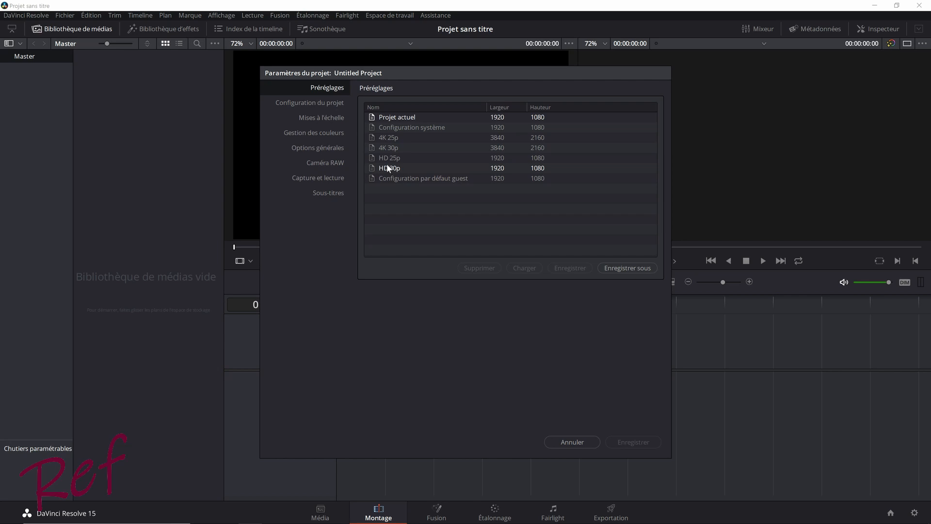
click(336, 105)
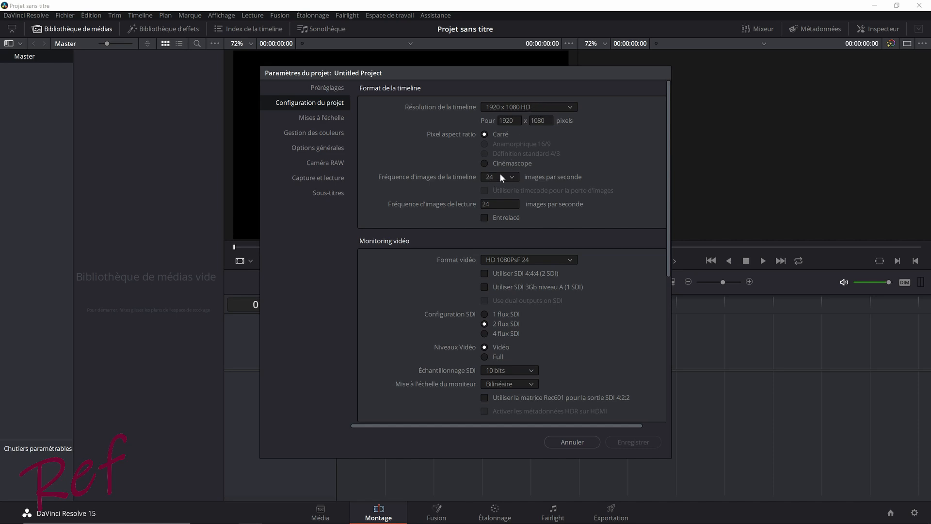
click(333, 89)
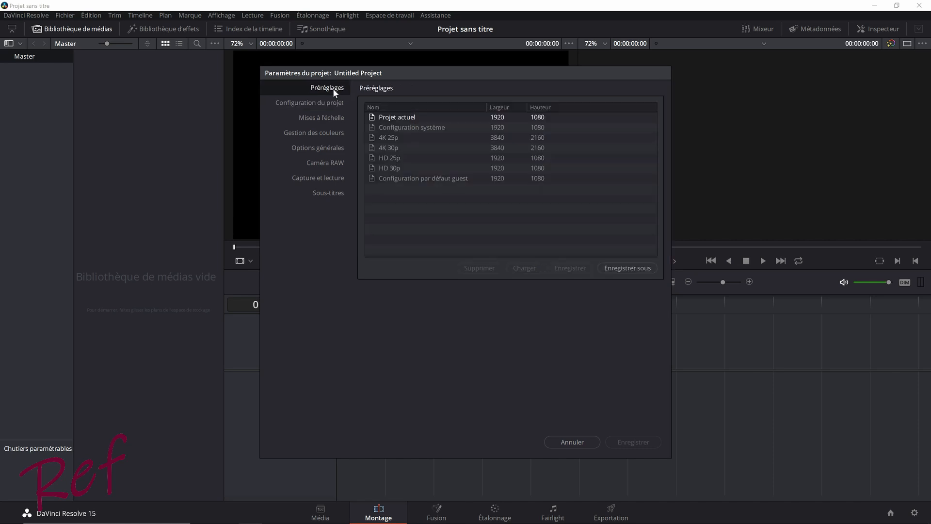
double_click(380, 146)
click(397, 147)
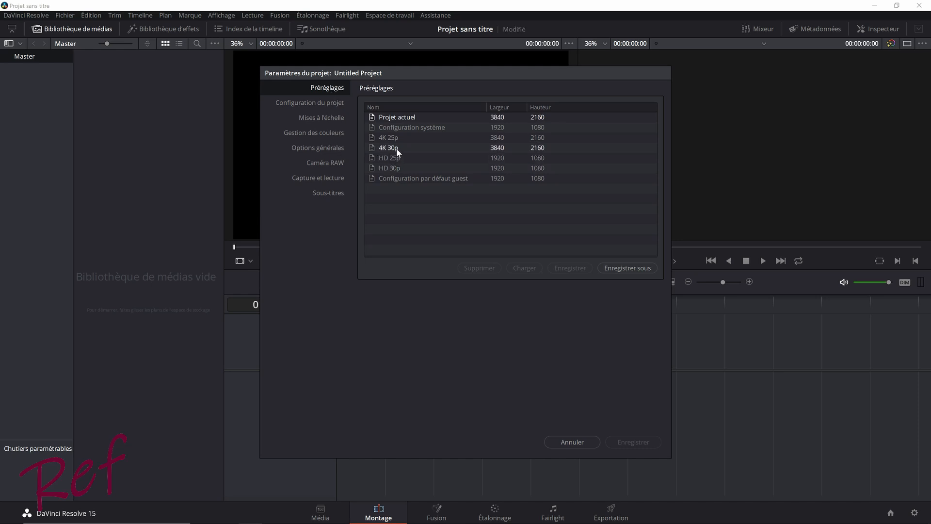
click(531, 267)
- Set both the timeline frame rate and the playback frame rate to 25 frames per second in the project configuration
click(324, 103)
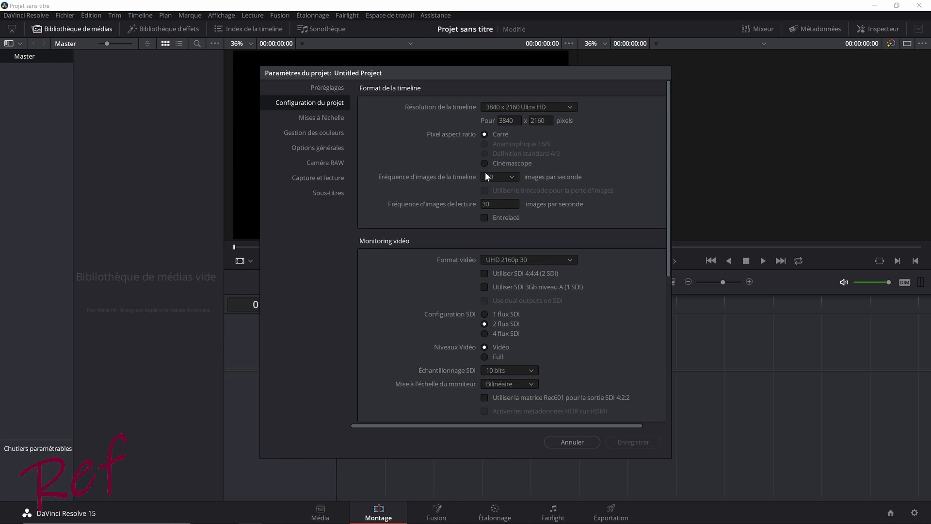
click(512, 177)
click(501, 230)
click(486, 203)
text(25)
- Load the HD 25p preset into the current project
click(324, 88)
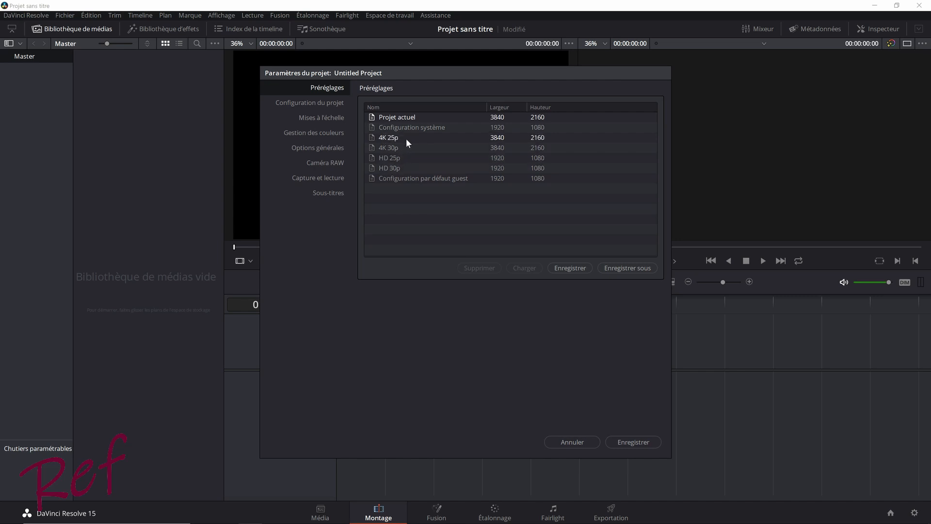
click(387, 159)
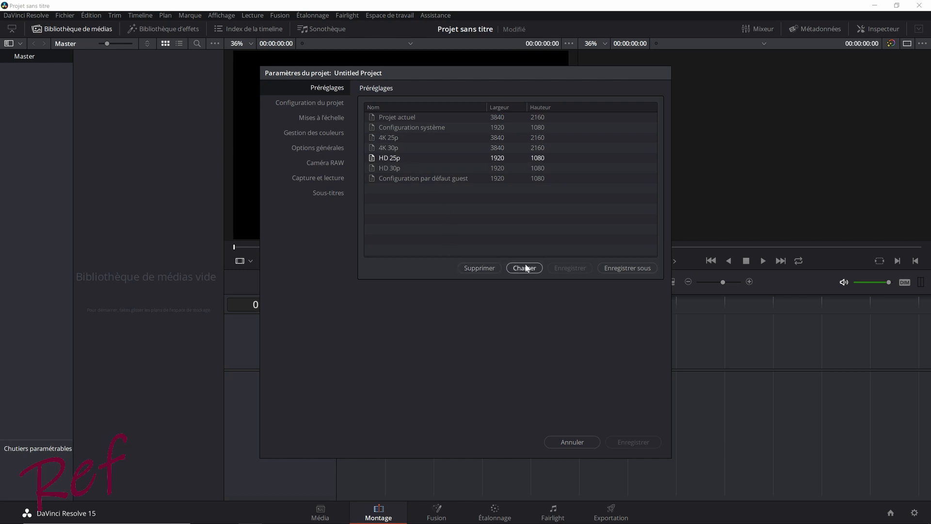
- Review the capture and playback settings and the subtitle settings, then close the project settings
click(331, 180)
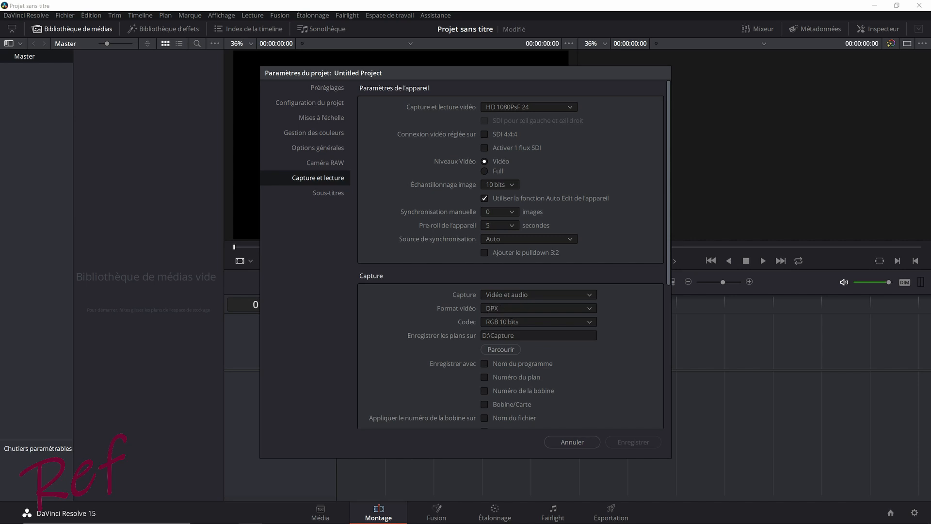
click(326, 194)
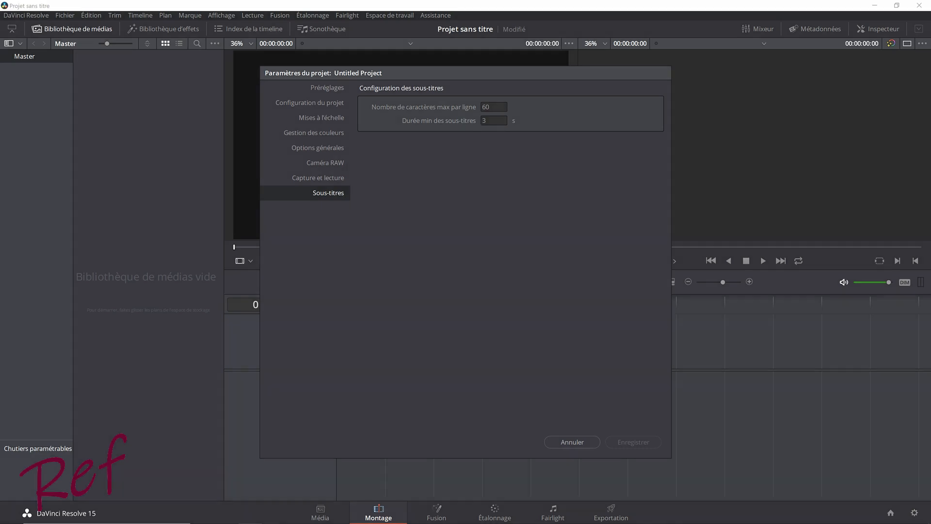
key(Escape)
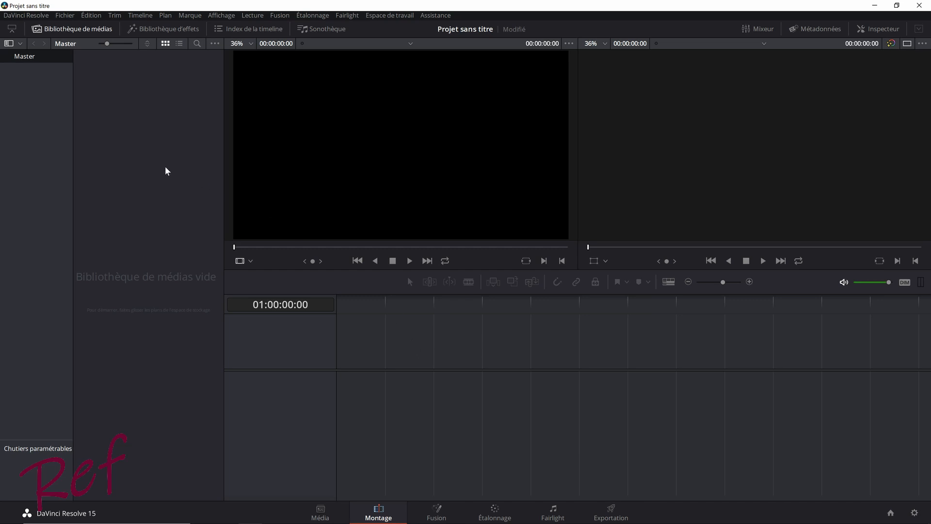
- Open the preferences for a look at the user keyboard configuration and close them without saving
click(22, 15)
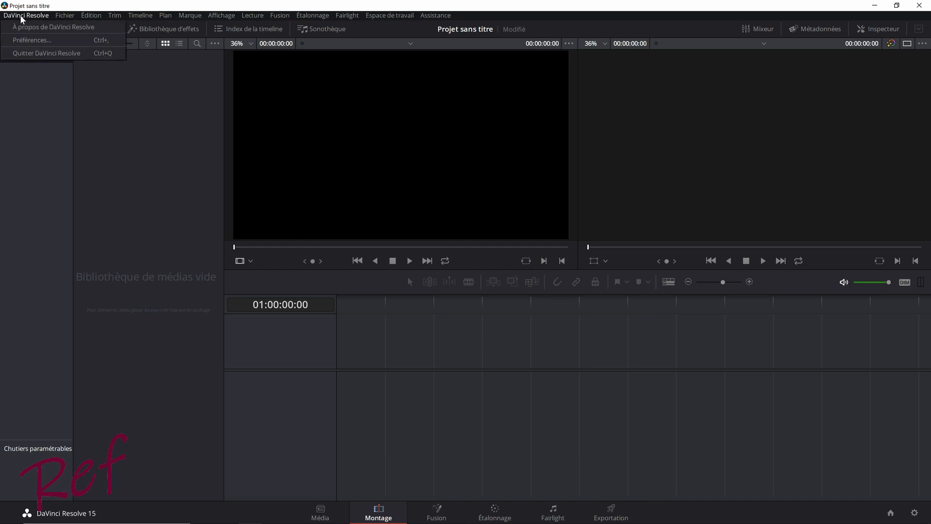
click(34, 37)
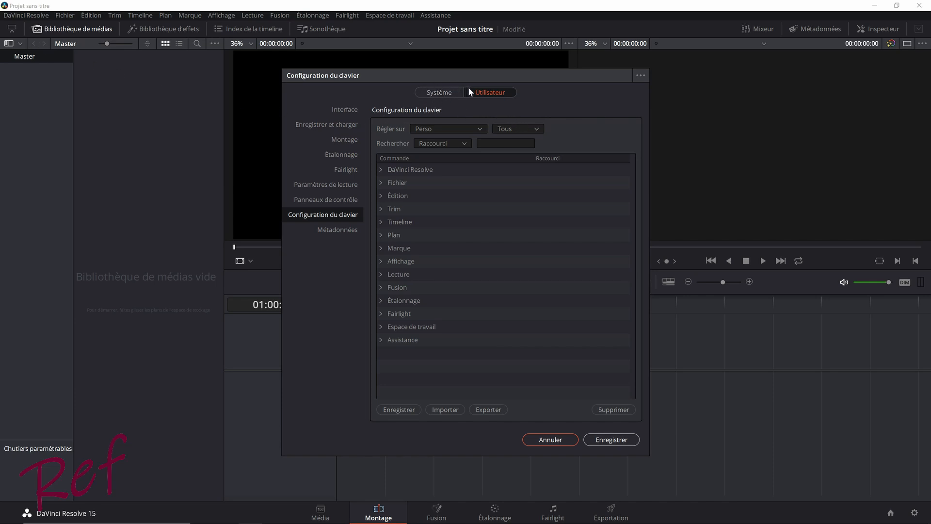
click(550, 439)
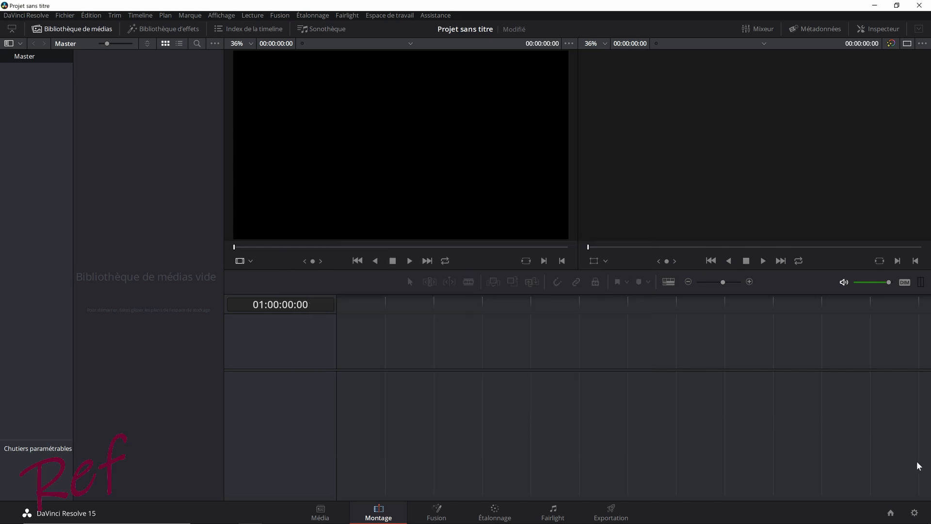
- Reopen the project settings and check the timeline format in the project configuration
click(915, 513)
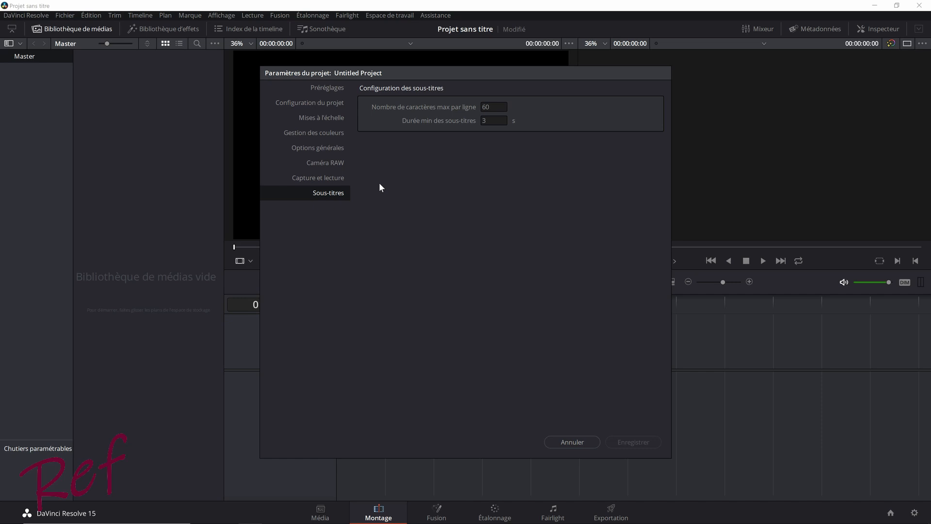
click(331, 103)
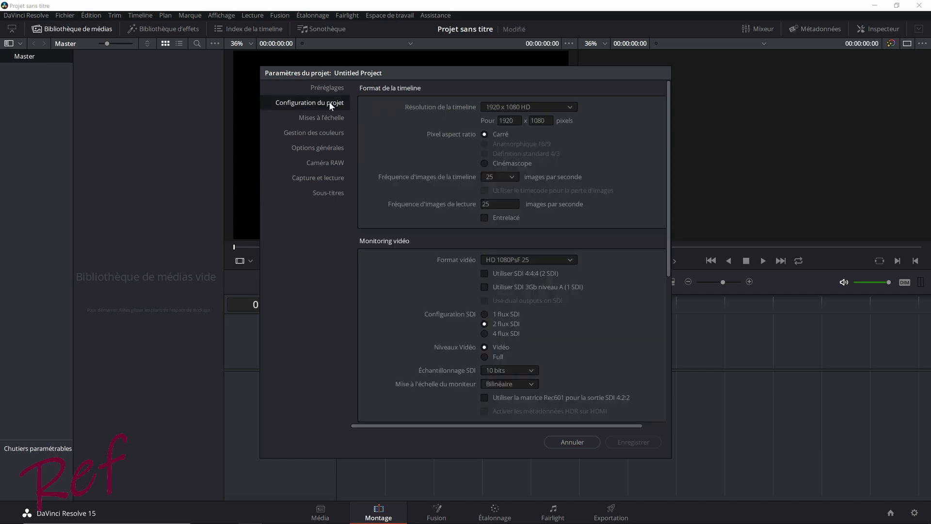